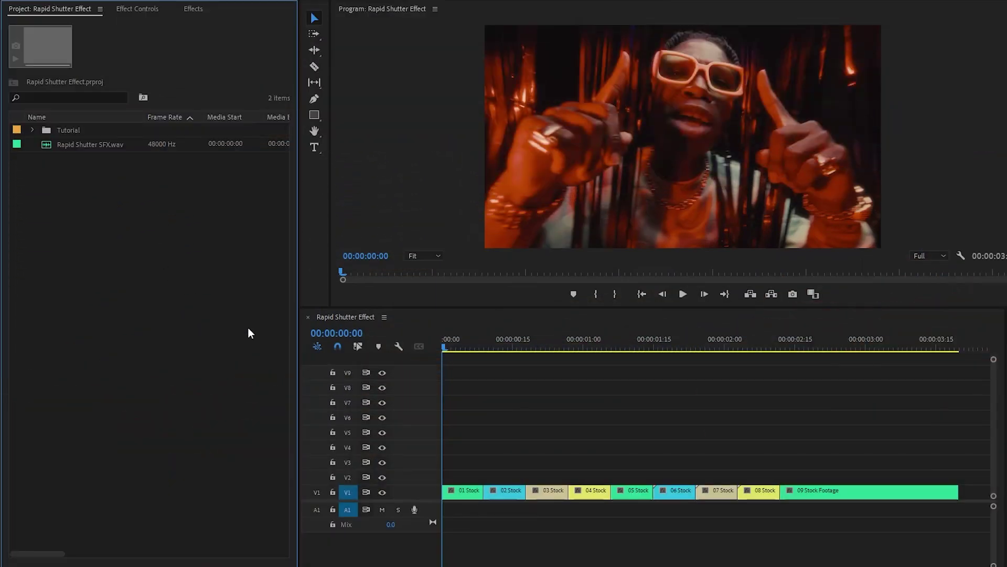
Step: Preview the sequence, then apply Directional Blur to the 01 Stock Footage clip
{"action": "left_click_drag", "start_coordinate": [442, 347], "coordinate": [852, 374]}
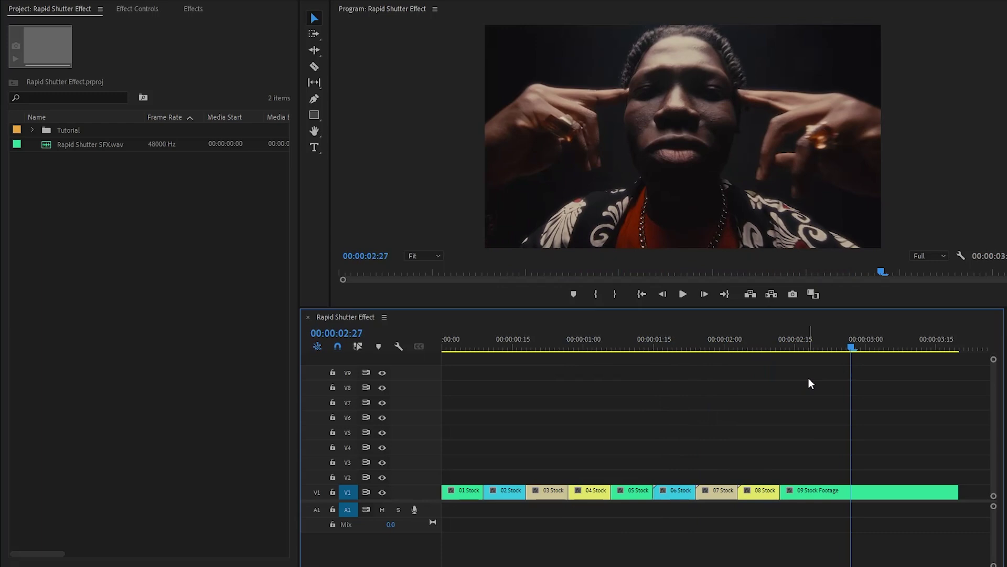
{"action": "left_click_drag", "start_coordinate": [850, 349], "coordinate": [428, 367]}
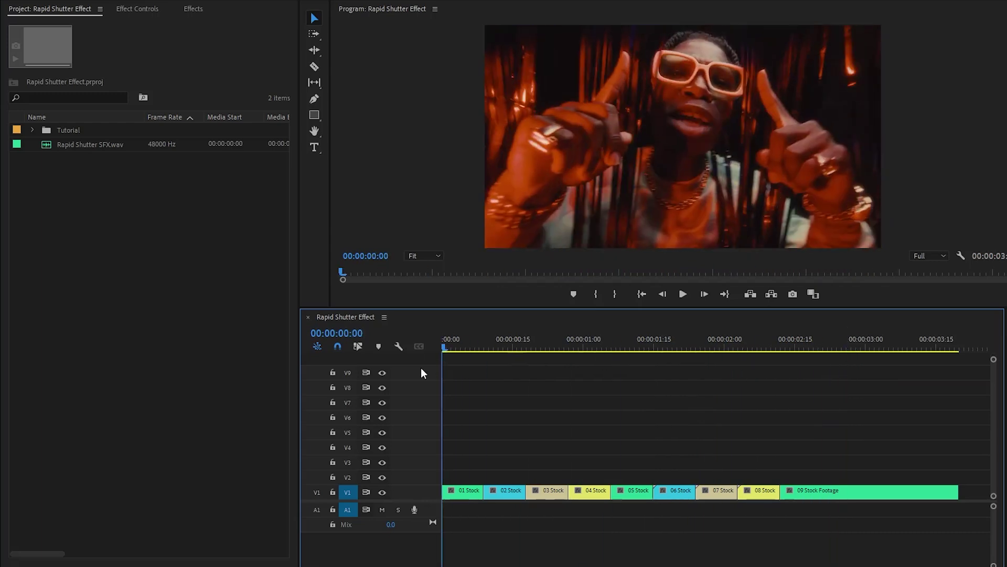
{"action": "left_click", "coordinate": [462, 489]}
{"action": "left_click", "coordinate": [195, 9]}
{"action": "left_click", "coordinate": [105, 25]}
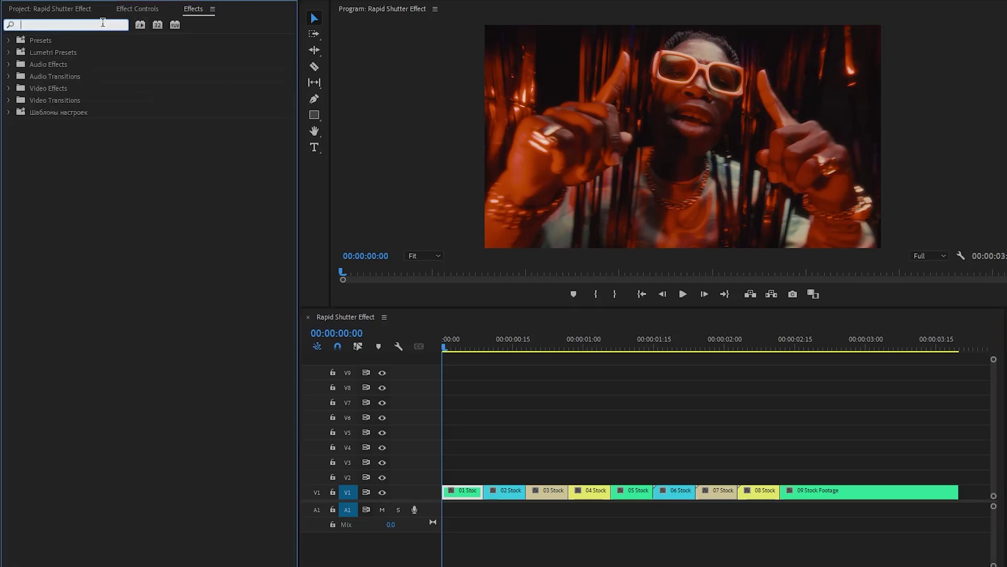
{"action": "type", "text": "Directio"}
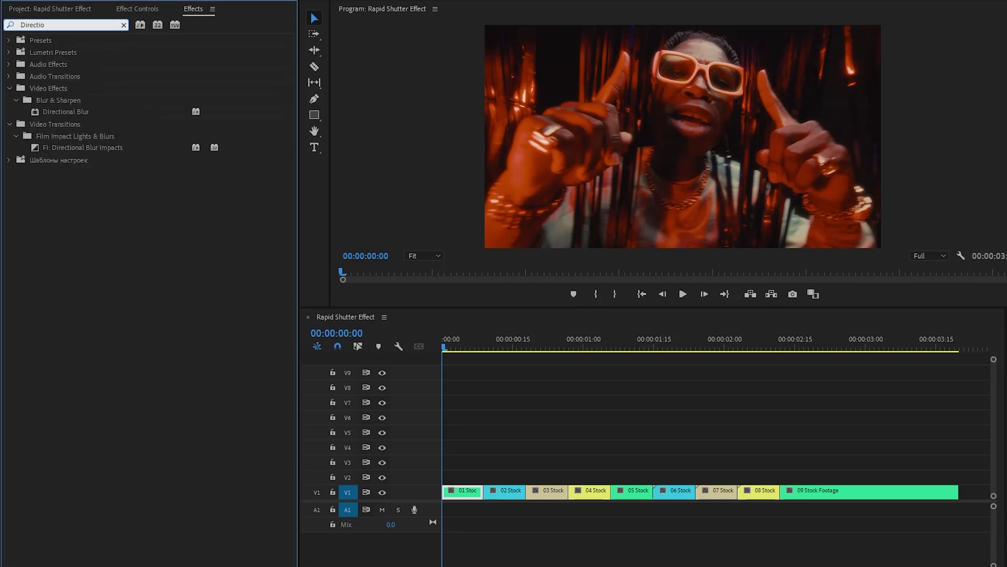
{"action": "left_click_drag", "start_coordinate": [77, 112], "coordinate": [468, 491]}
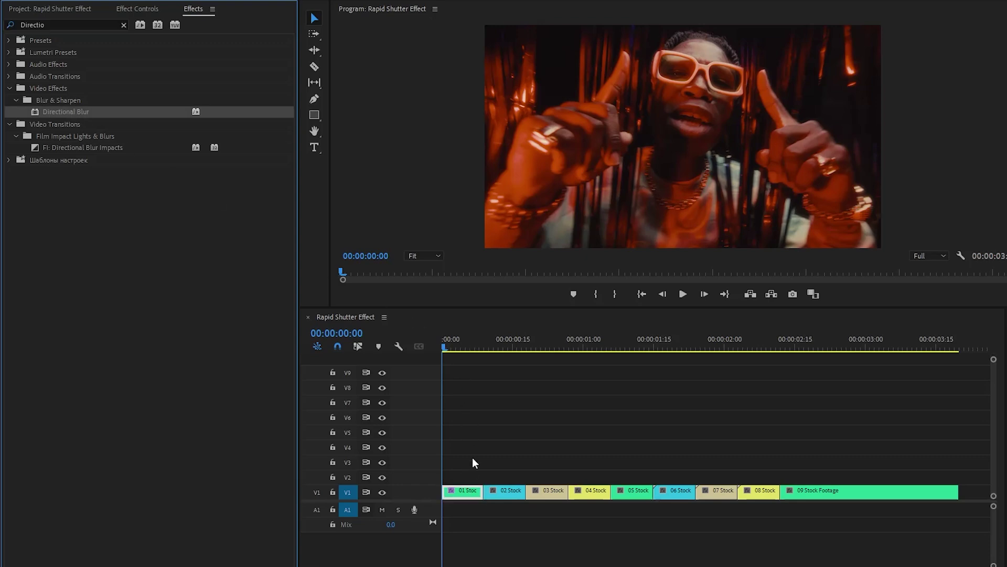
Step: Add Transform and Brightness & Contrast to the same clip and view its effect settings
{"action": "left_click", "coordinate": [124, 25]}
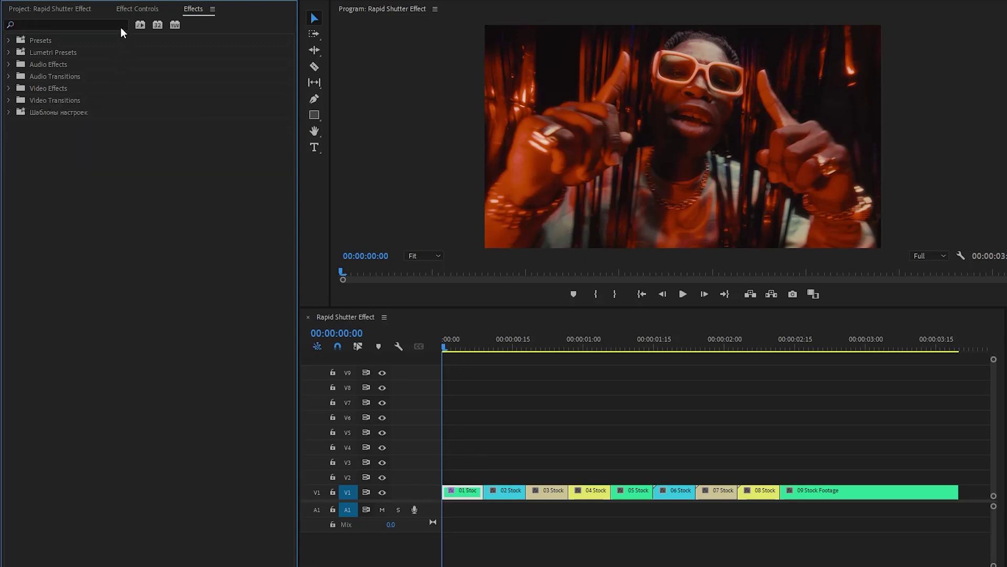
{"action": "type", "text": "Transform"}
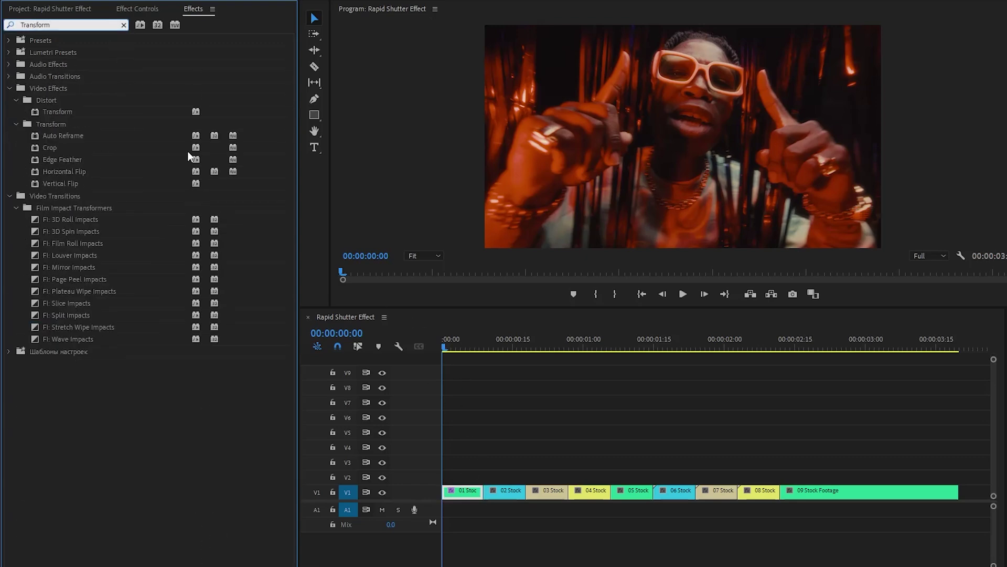
{"action": "left_click_drag", "start_coordinate": [61, 112], "coordinate": [462, 491]}
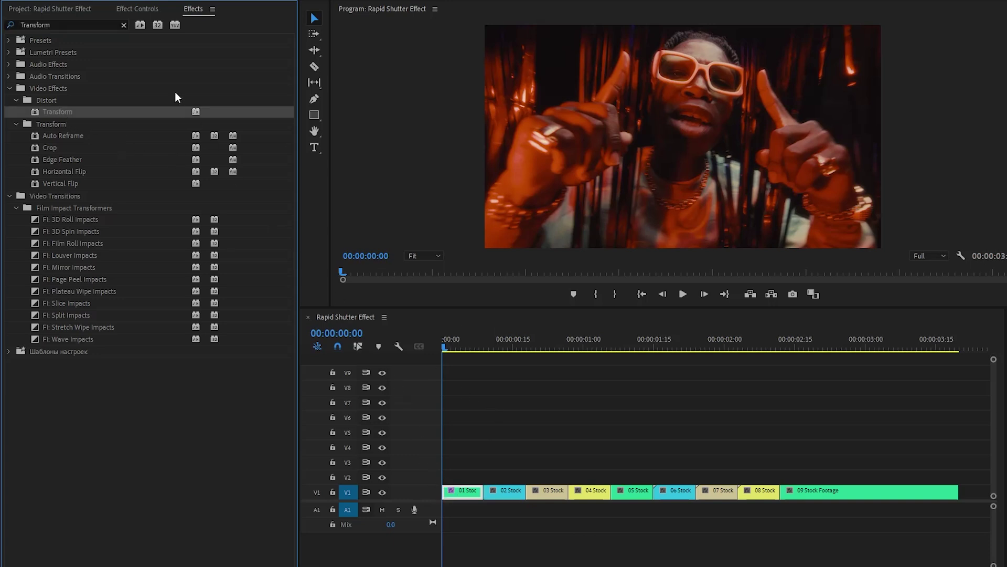
{"action": "left_click", "coordinate": [124, 25]}
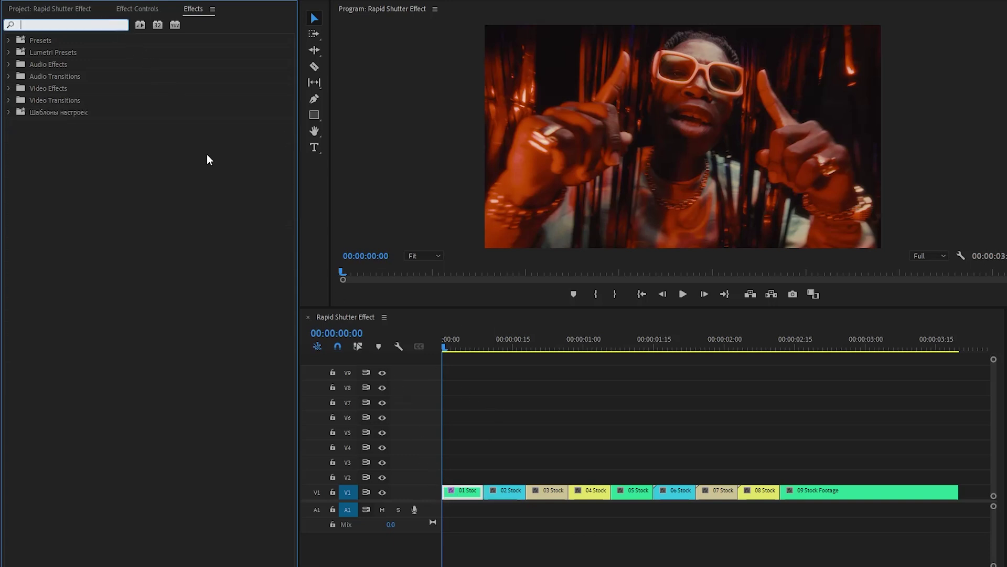
{"action": "type", "text": "Bright"}
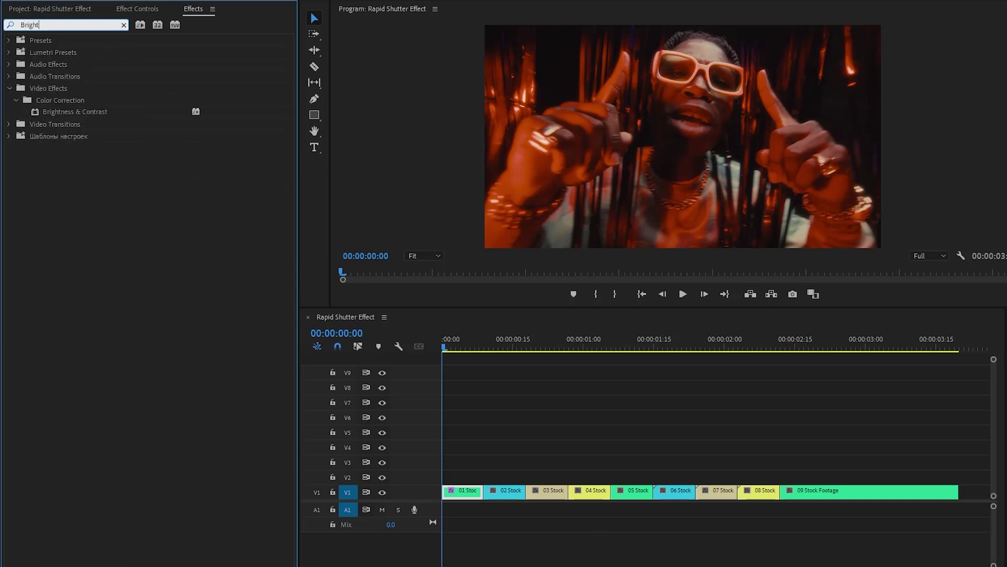
{"action": "left_click_drag", "start_coordinate": [89, 111], "coordinate": [462, 490]}
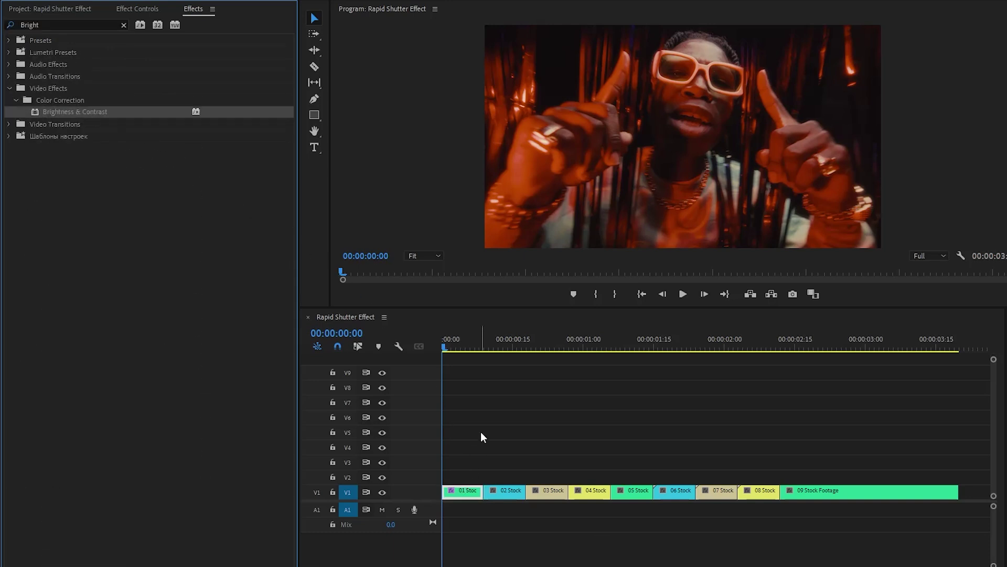
{"action": "left_click", "coordinate": [150, 11]}
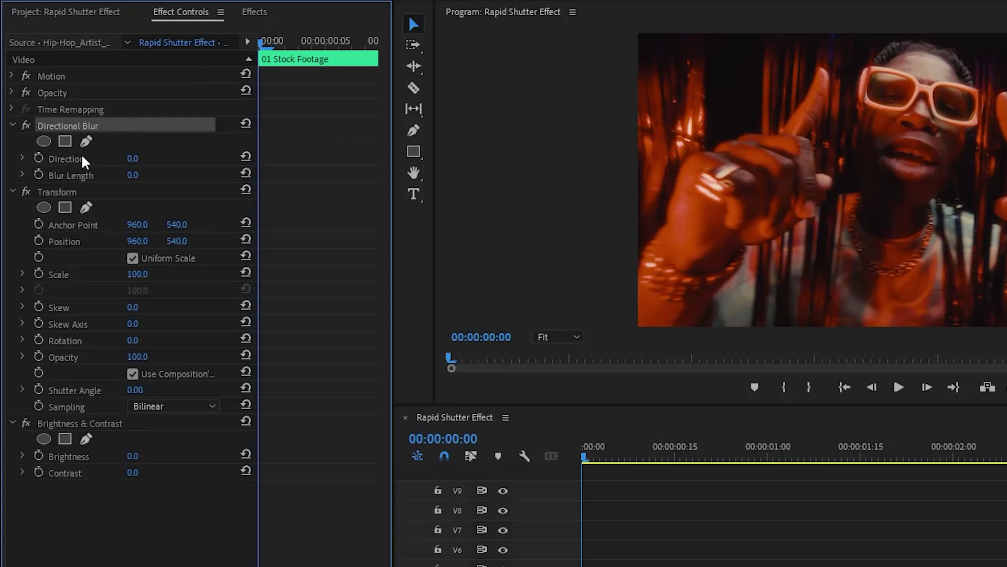
Step: Set Directional Blur Direction to 90° and Blur Length to 0.3
{"action": "left_click", "coordinate": [132, 158]}
{"action": "type", "text": "90"}
{"action": "key", "text": "Return"}
{"action": "left_click", "coordinate": [134, 175]}
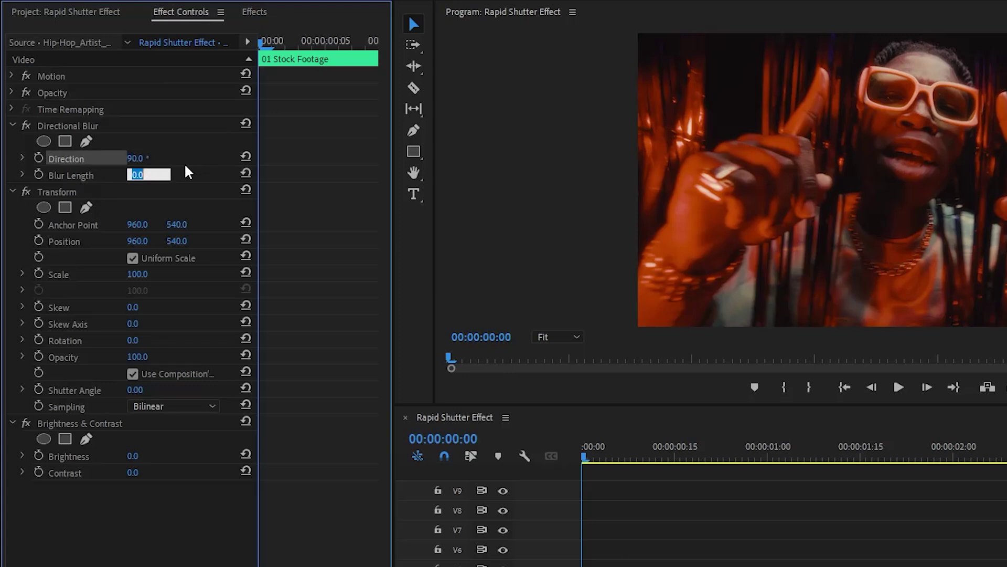
{"action": "type", "text": "0.3"}
{"action": "key", "text": "Return"}
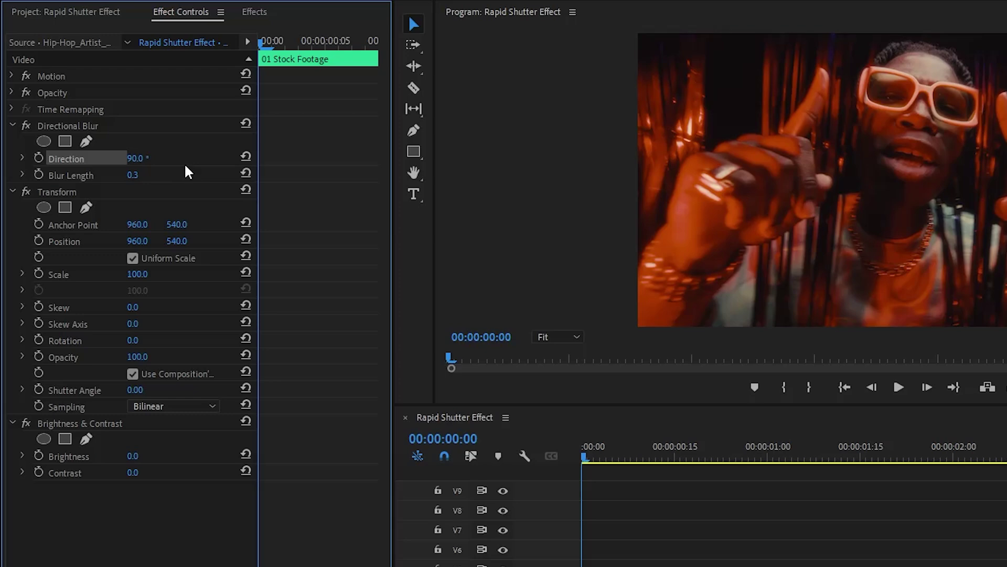
{"action": "left_click", "coordinate": [91, 195]}
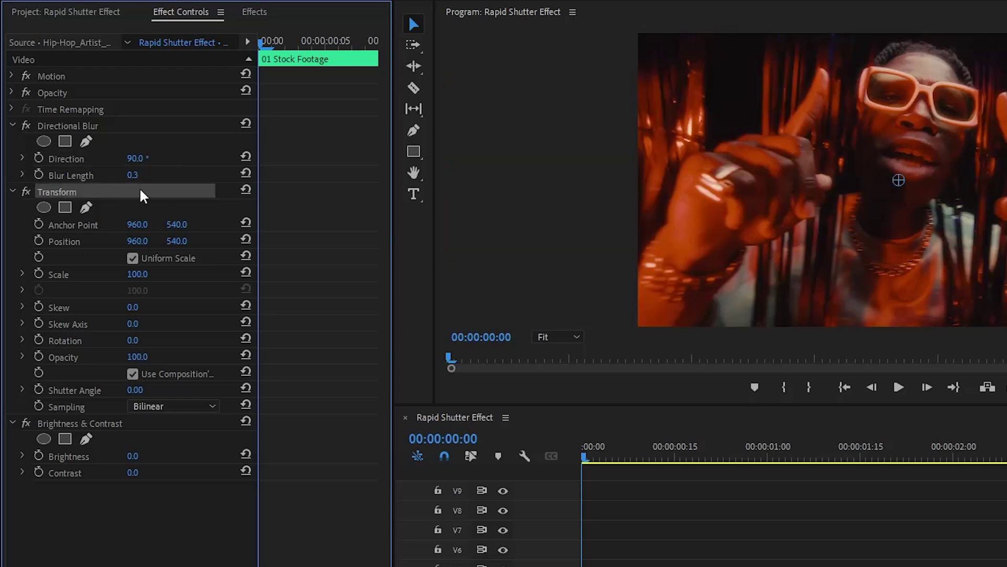
Step: Set Shutter Angle 100 and keyframe Transform Position from 960,-665 to 960,540 over three frames
{"action": "mouse_move", "coordinate": [265, 43]}
{"action": "left_mouse_down"}
{"action": "mouse_move", "coordinate": [281, 47]}
{"action": "mouse_move", "coordinate": [262, 51]}
{"action": "left_mouse_up"}
{"action": "left_click", "coordinate": [39, 240]}
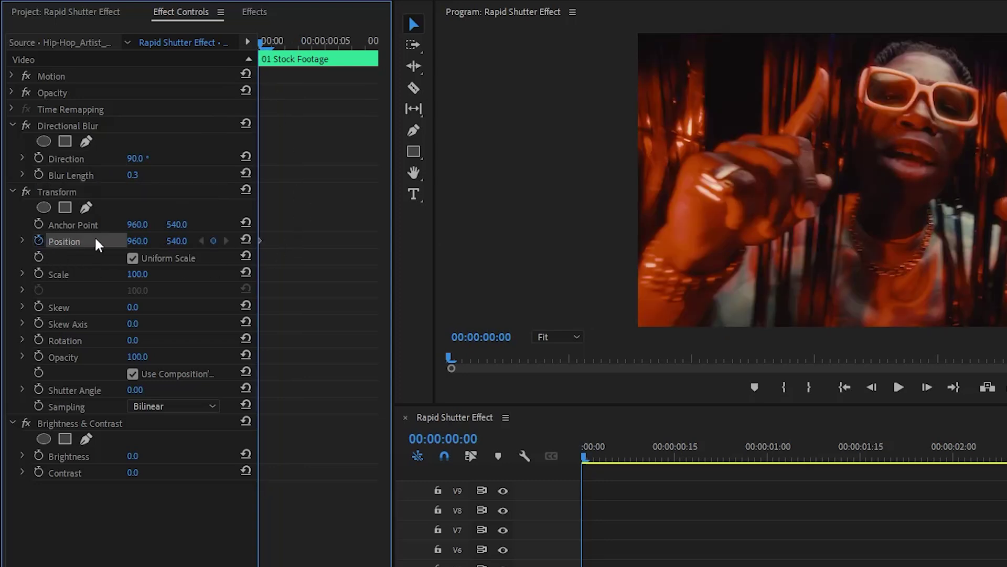
{"action": "left_click", "coordinate": [136, 390]}
{"action": "type", "text": "100"}
{"action": "key", "text": "Return"}
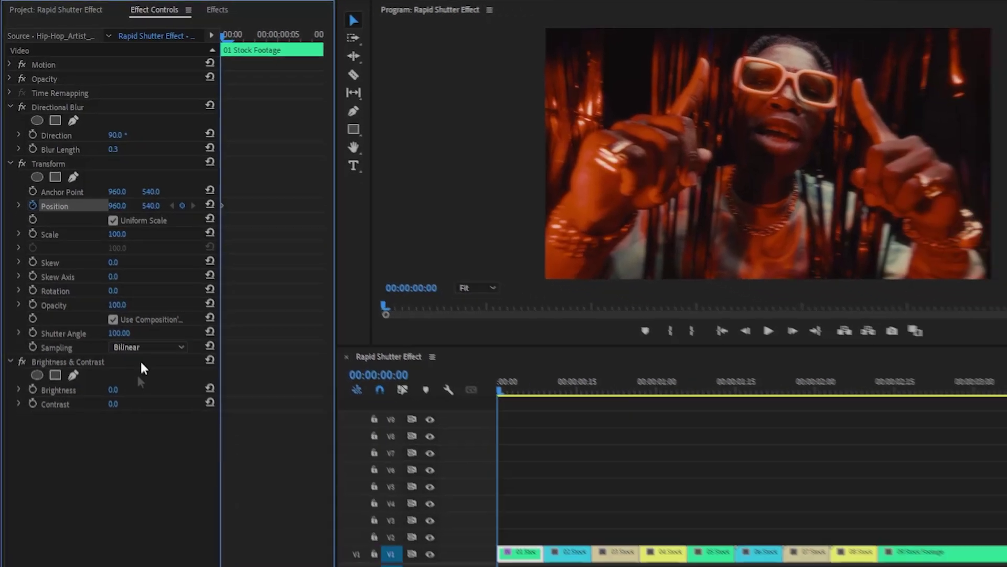
{"action": "left_click_drag", "start_coordinate": [147, 200], "coordinate": [85, 199]}
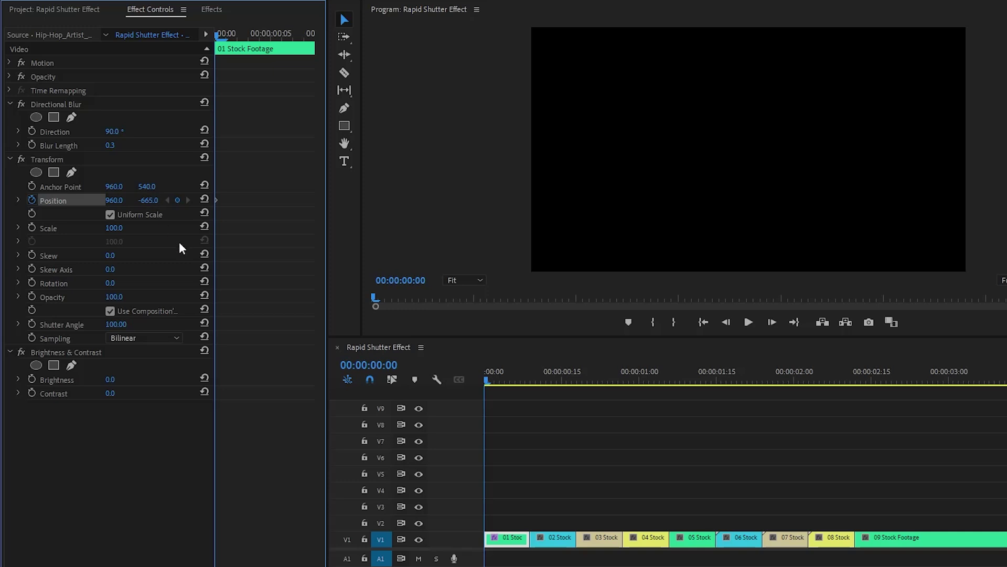
{"action": "key", "text": "Right"}
{"action": "key", "text": "Right"}
{"action": "key", "text": "Right"}
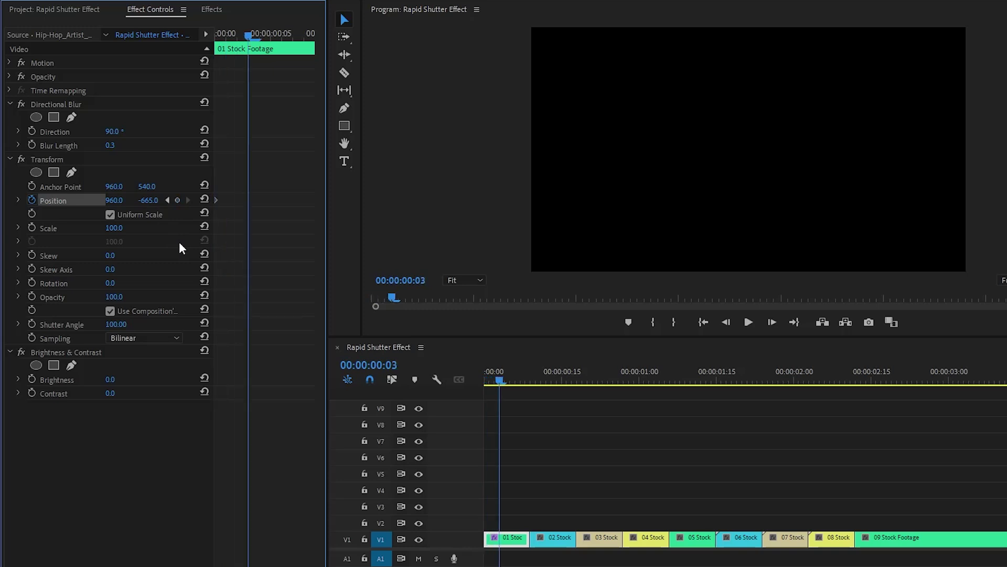
{"action": "left_click", "coordinate": [204, 198]}
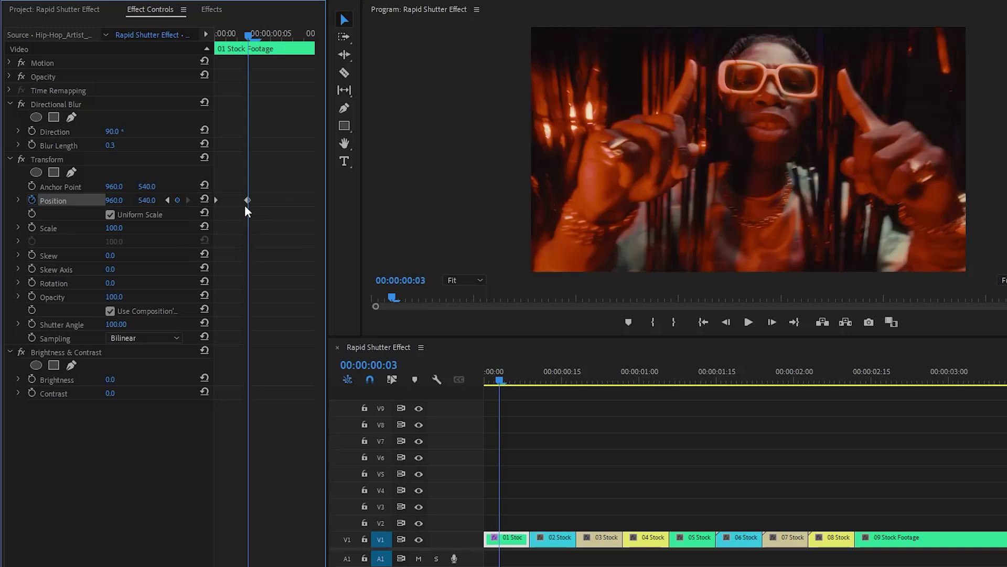
{"action": "left_click_drag", "start_coordinate": [249, 40], "coordinate": [216, 36]}
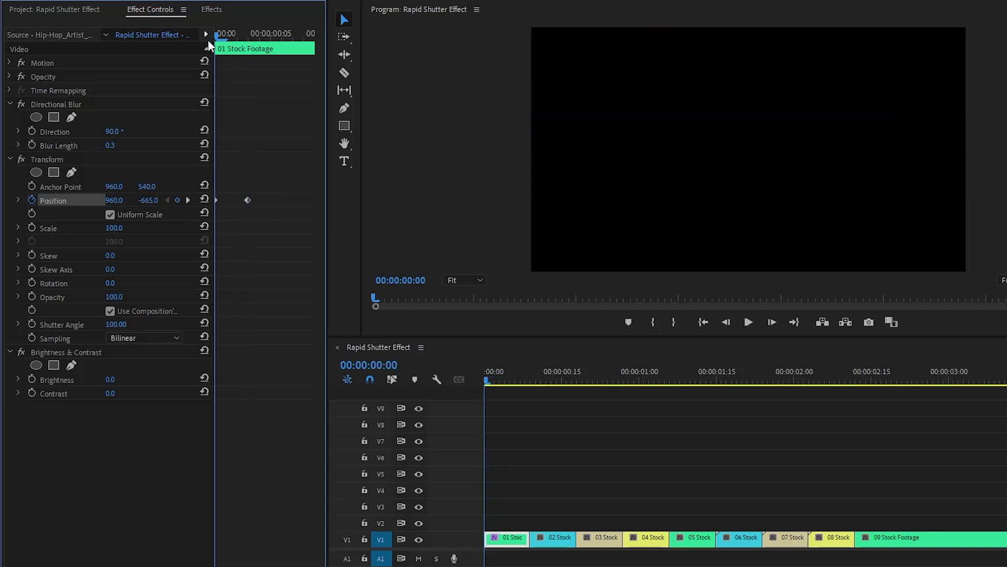
{"action": "left_click", "coordinate": [138, 351]}
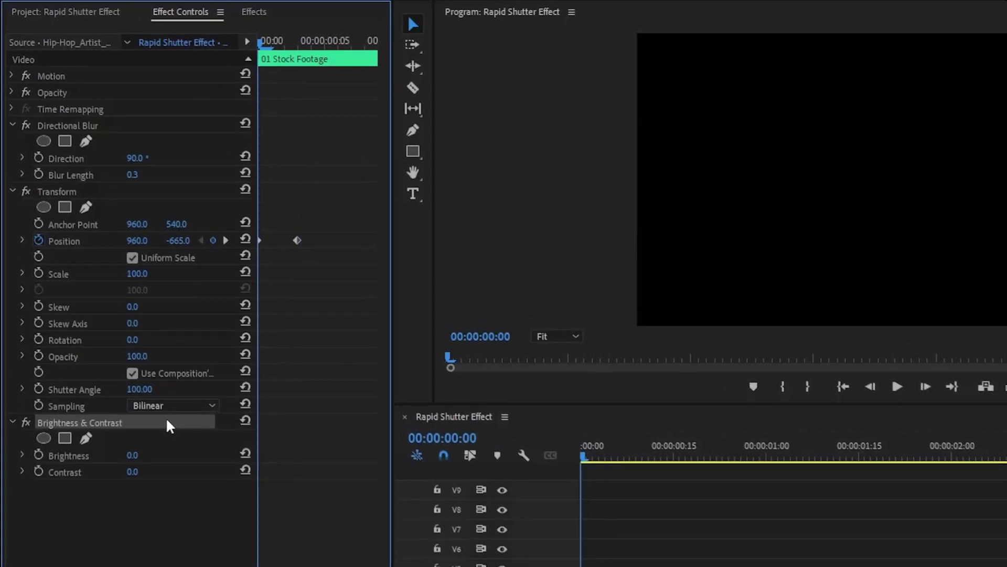
Step: Keyframe Brightness 100 and Contrast 40 at the clip start, dropping both to 0 three frames later
{"action": "left_click", "coordinate": [38, 455]}
{"action": "left_click", "coordinate": [39, 472]}
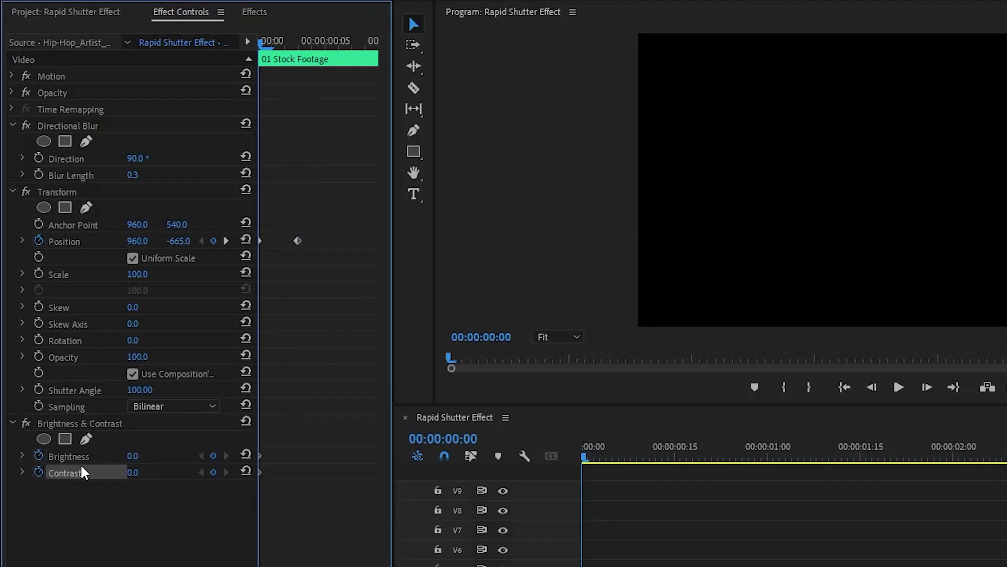
{"action": "left_click", "coordinate": [135, 455]}
{"action": "type", "text": "100"}
{"action": "key", "text": "Return"}
{"action": "left_click", "coordinate": [134, 472]}
{"action": "type", "text": "40"}
{"action": "key", "text": "Return"}
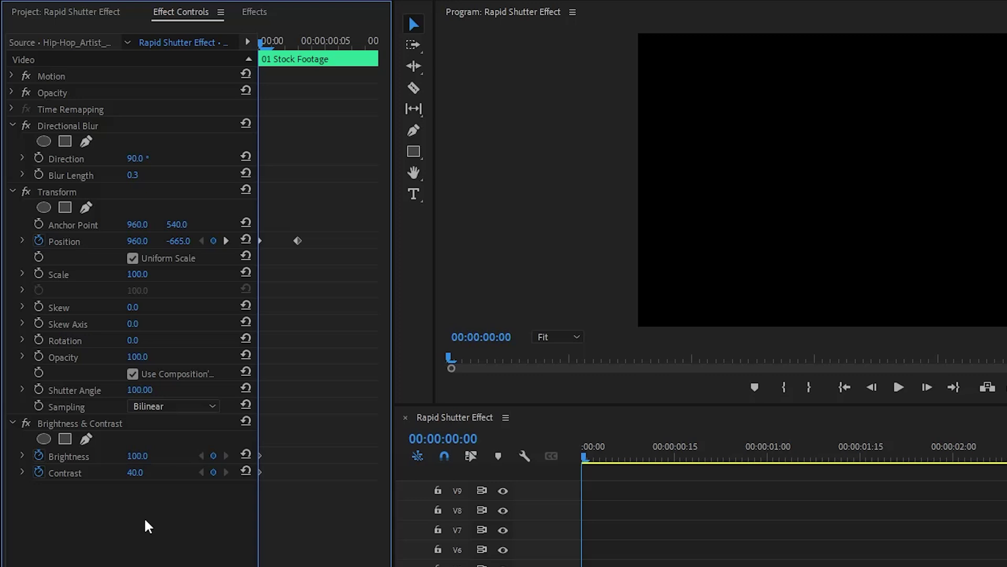
{"action": "key", "text": "Right"}
{"action": "key", "text": "Right"}
{"action": "key", "text": "Right"}
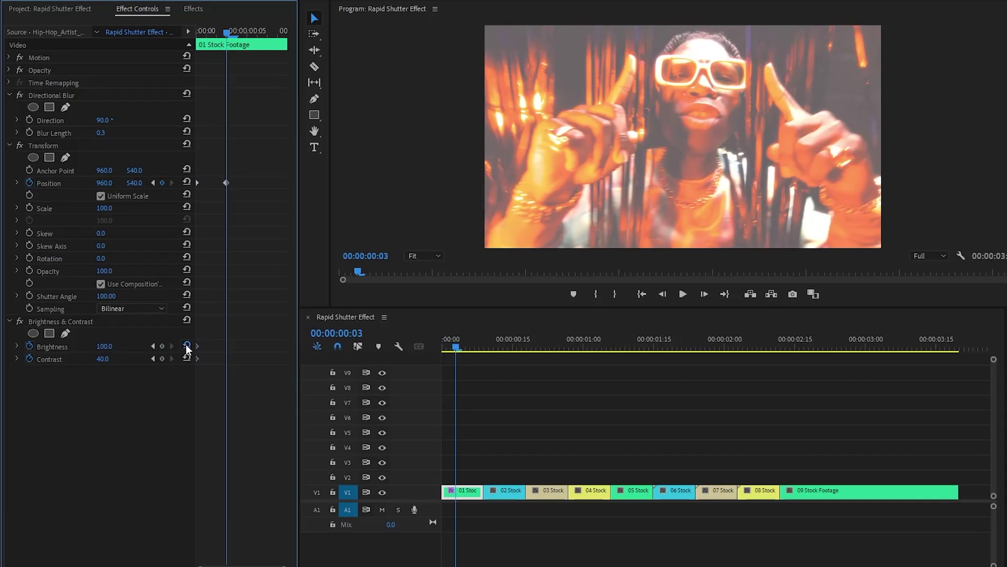
{"action": "left_click", "coordinate": [186, 345]}
{"action": "left_click", "coordinate": [186, 358]}
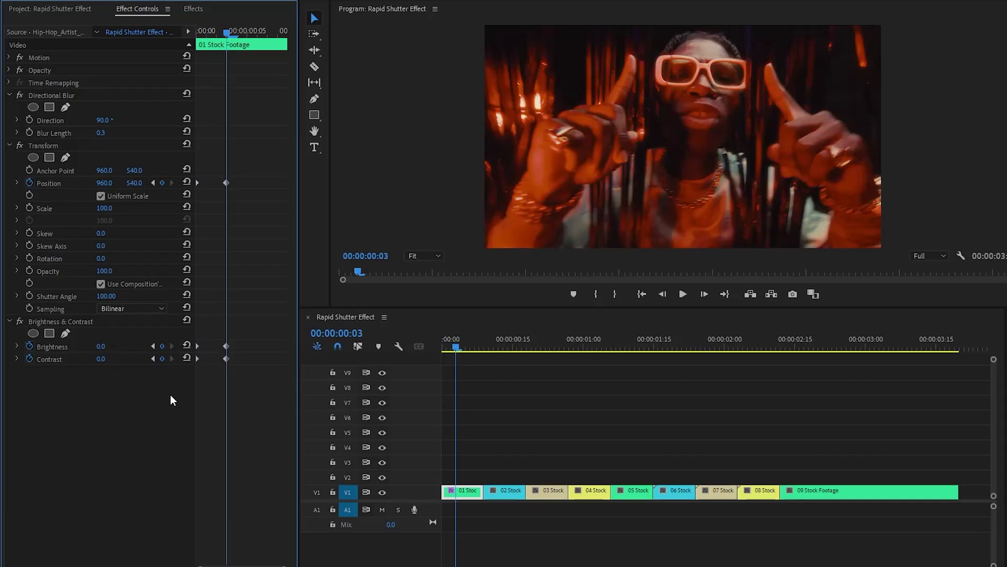
Step: Select the Directional Blur, Transform and Brightness & Contrast effects together
{"action": "left_click", "coordinate": [71, 94]}
{"action": "left_click", "coordinate": [67, 143], "text": "ctrl"}
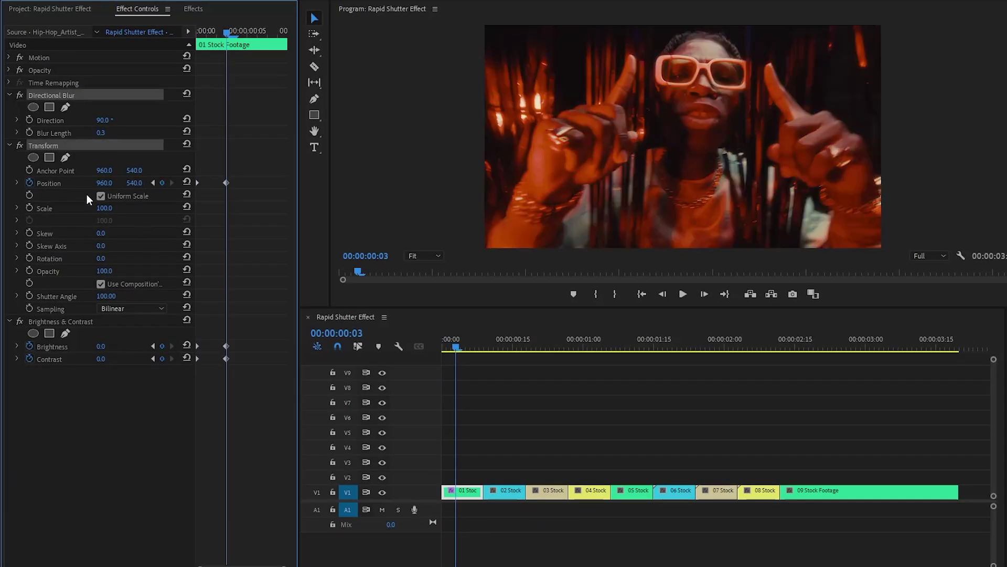
{"action": "left_click", "coordinate": [82, 319], "text": "ctrl"}
Step: Copy the three effects and paste them onto clips 02 through 09 Stock
{"action": "right_click", "coordinate": [101, 90]}
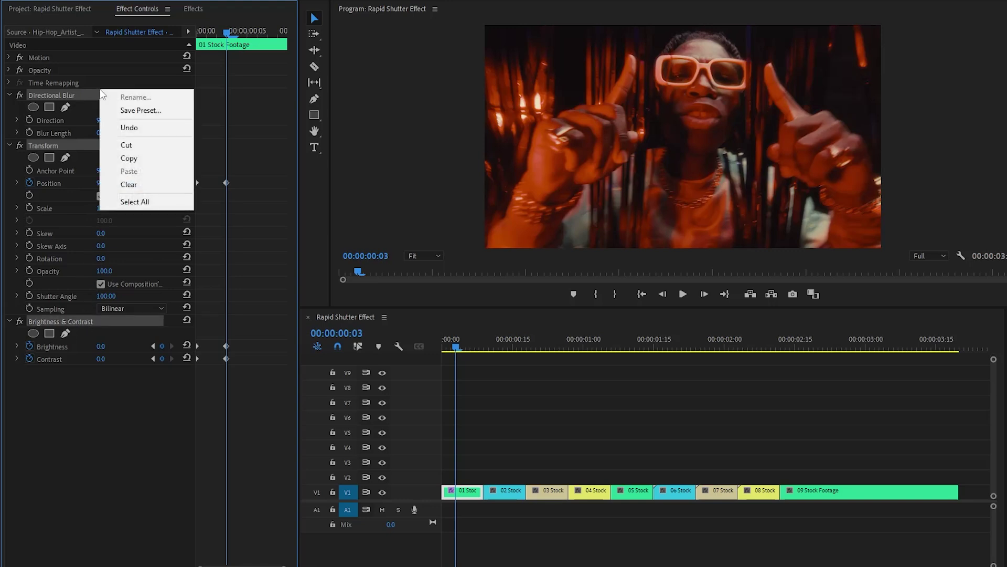
{"action": "left_click", "coordinate": [126, 156]}
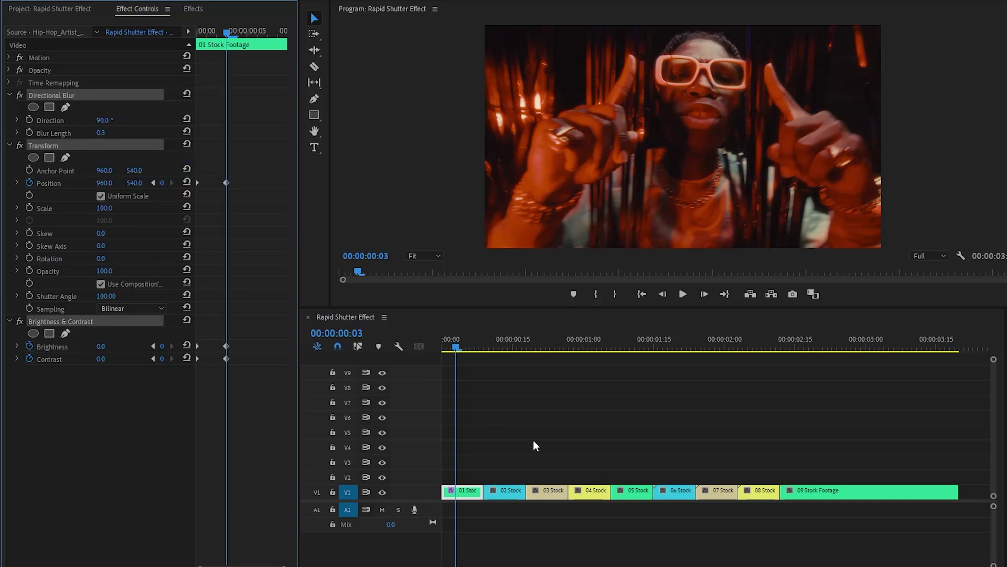
{"action": "left_click_drag", "start_coordinate": [502, 474], "coordinate": [808, 498]}
{"action": "key", "text": "ctrl+v"}
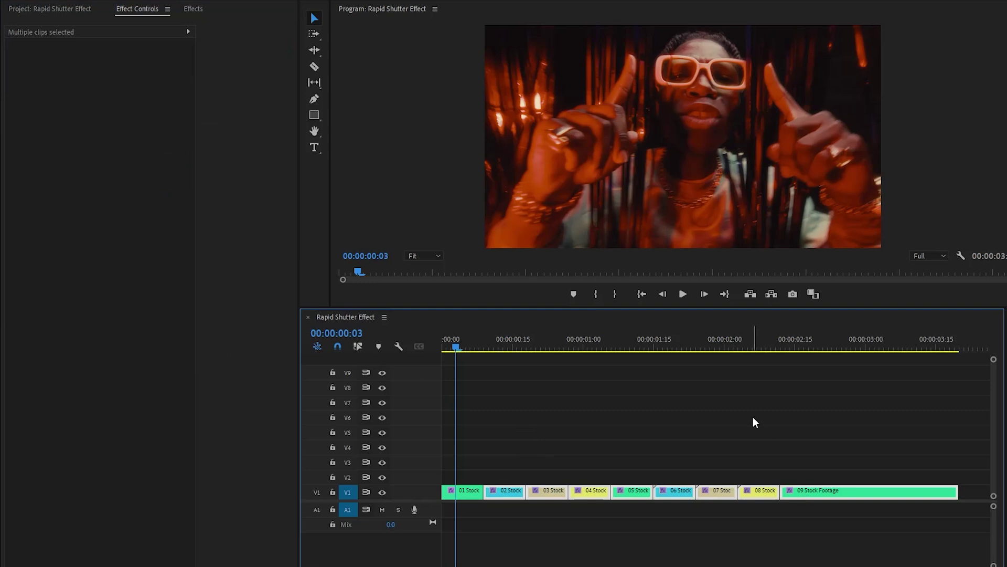
{"action": "left_click", "coordinate": [753, 418]}
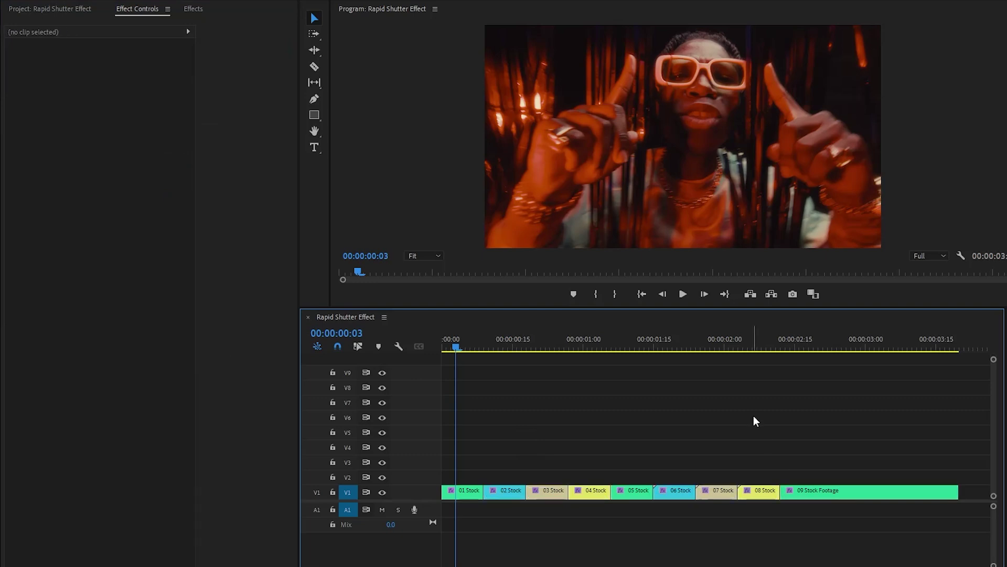
Step: Check the pasted keyframes on 09 Stock Footage, then play the sequence from the start
{"action": "left_click", "coordinate": [806, 345]}
{"action": "left_click", "coordinate": [813, 496]}
{"action": "left_click", "coordinate": [195, 32]}
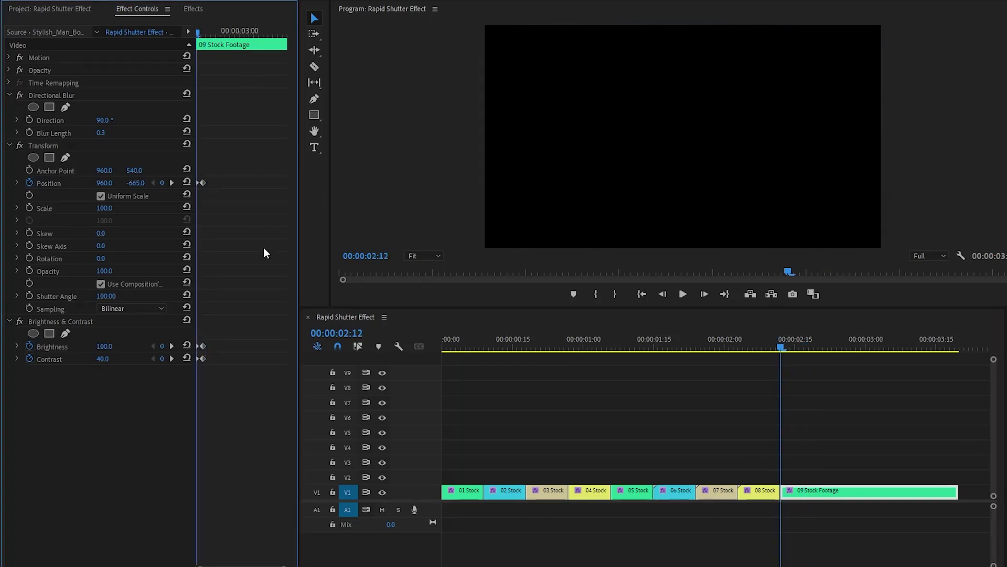
{"action": "key", "text": "shift+Right"}
{"action": "key", "text": "Right"}
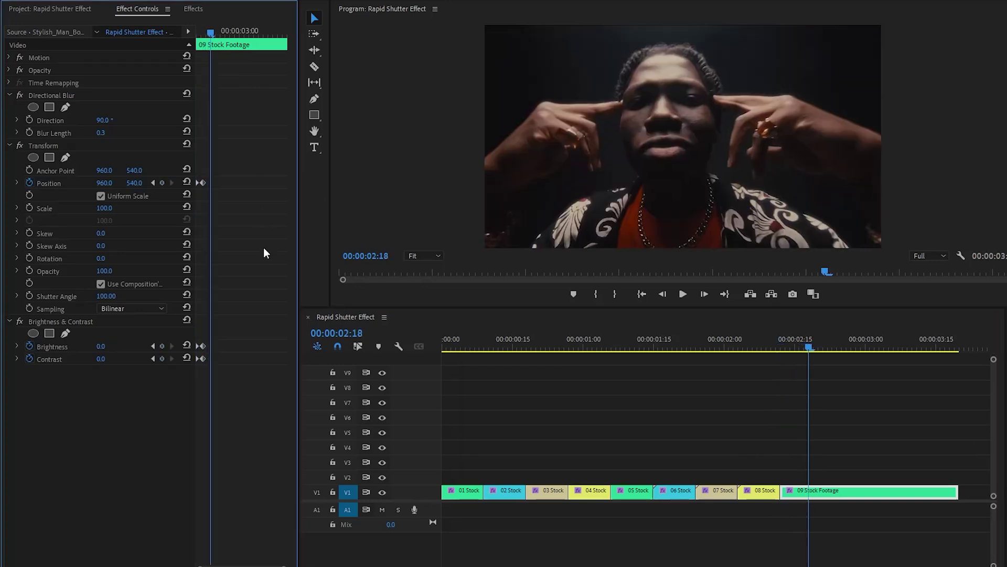
{"action": "left_click_drag", "start_coordinate": [263, 247], "coordinate": [201, 364]}
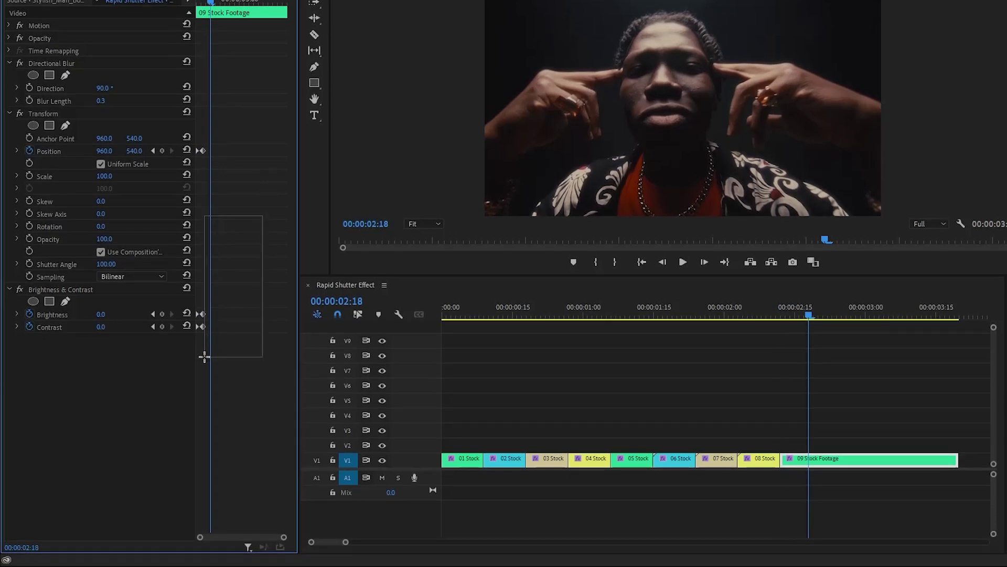
{"action": "left_click_drag", "start_coordinate": [283, 539], "coordinate": [230, 537]}
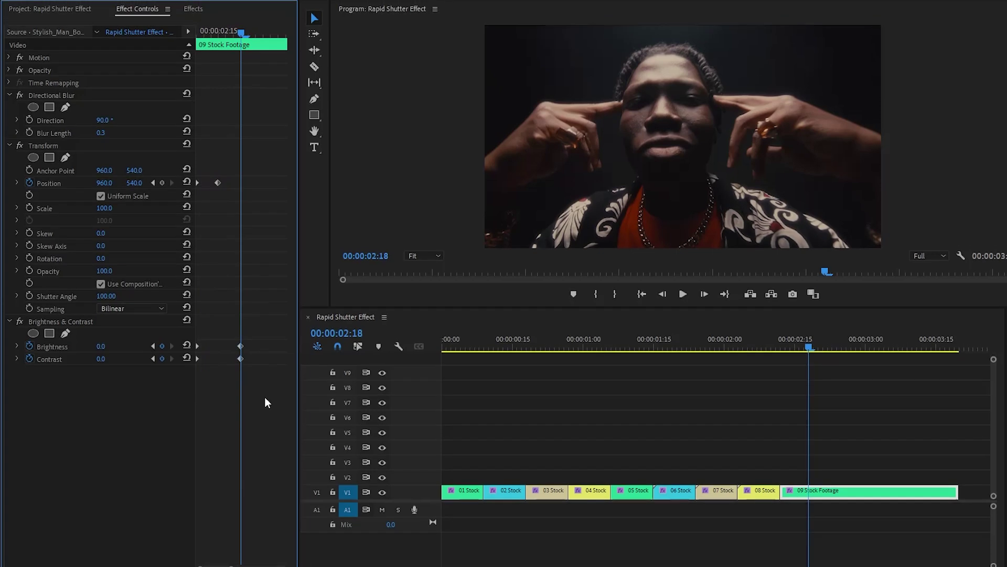
{"action": "left_click_drag", "start_coordinate": [453, 349], "coordinate": [402, 352]}
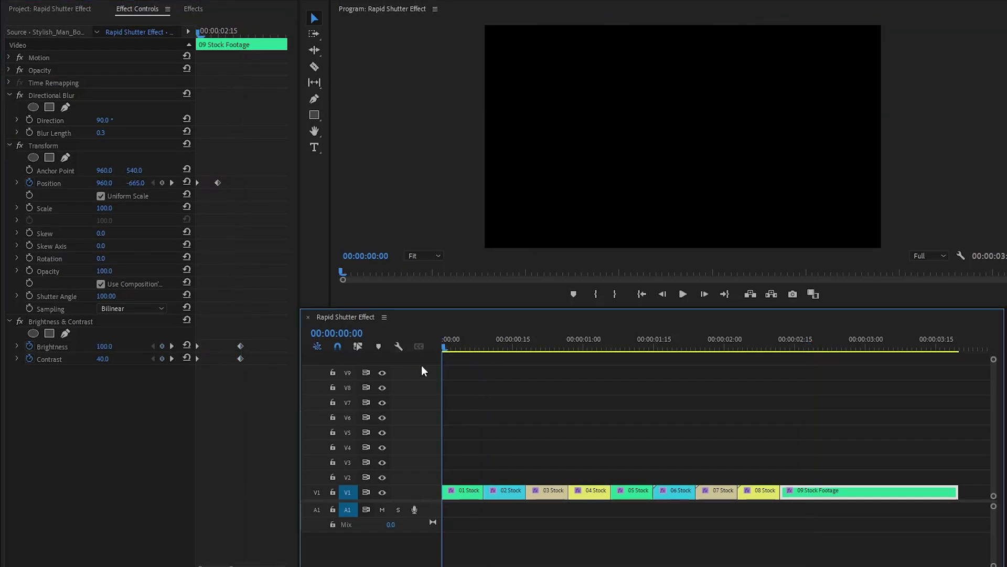
{"action": "left_click", "coordinate": [566, 430]}
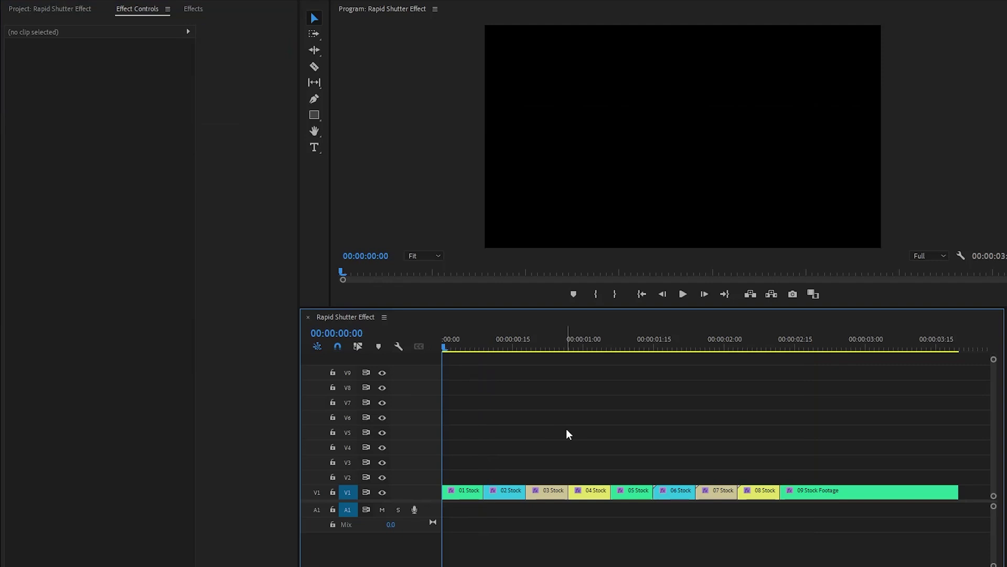
{"action": "key", "text": "space"}
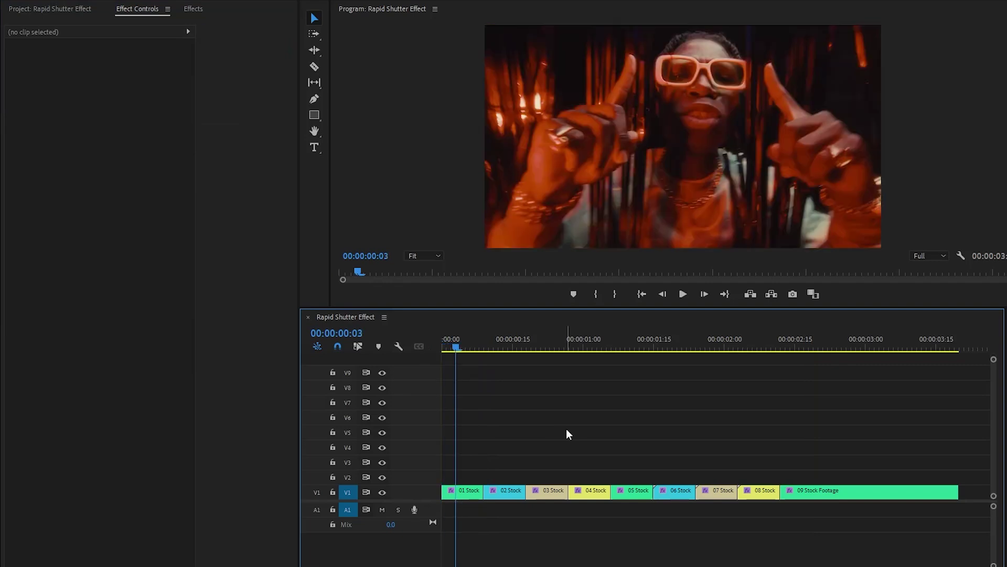
Step: Stagger clips 02–05 Stock onto tracks V2–V5, each starting three frames after the previous
{"action": "left_click_drag", "start_coordinate": [497, 490], "coordinate": [469, 475]}
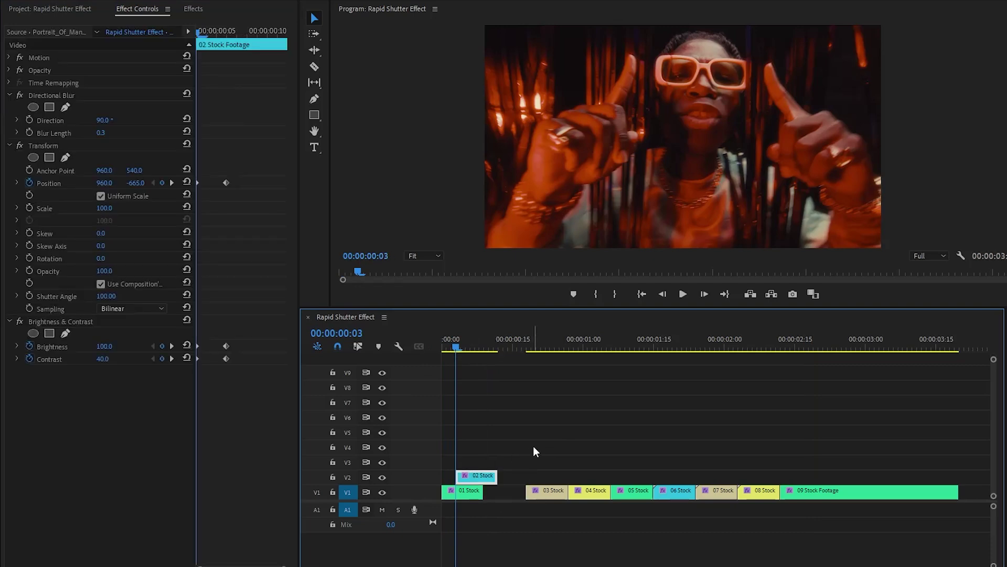
{"action": "key", "text": "Right"}
{"action": "key", "text": "Right"}
{"action": "key", "text": "Right"}
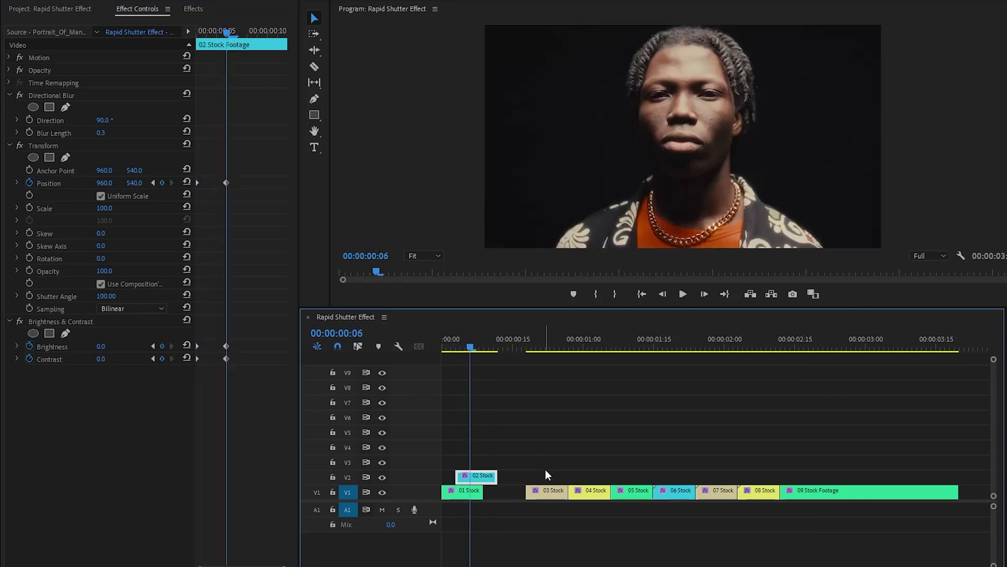
{"action": "left_click_drag", "start_coordinate": [554, 491], "coordinate": [498, 465]}
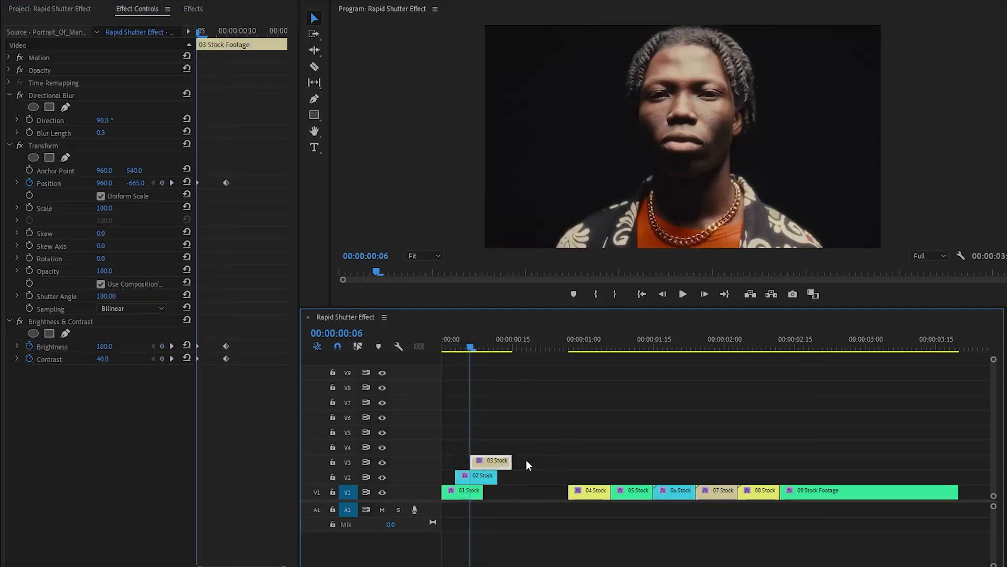
{"action": "key", "text": "Right"}
{"action": "key", "text": "Right"}
{"action": "key", "text": "Right"}
{"action": "key", "text": "Right"}
{"action": "key", "text": "Right"}
{"action": "key", "text": "Right"}
{"action": "left_click_drag", "start_coordinate": [590, 491], "coordinate": [505, 447]}
{"action": "left_click_drag", "start_coordinate": [627, 496], "coordinate": [514, 434]}
Step: Stagger clips 06–09 Stock onto tracks V6–V9, with 09 starting at 00:00:00:24
{"action": "key", "text": "Right"}
{"action": "key", "text": "Right"}
{"action": "key", "text": "Right"}
{"action": "left_click_drag", "start_coordinate": [671, 491], "coordinate": [530, 417]}
{"action": "key", "text": "Right"}
{"action": "key", "text": "Right"}
{"action": "key", "text": "Right"}
{"action": "left_click_drag", "start_coordinate": [714, 491], "coordinate": [544, 402]}
{"action": "key", "text": "Right"}
{"action": "key", "text": "Right"}
{"action": "key", "text": "Right"}
{"action": "left_click_drag", "start_coordinate": [758, 491], "coordinate": [561, 387]}
{"action": "key", "text": "Right"}
{"action": "key", "text": "Right"}
{"action": "key", "text": "Right"}
{"action": "left_click_drag", "start_coordinate": [819, 491], "coordinate": [593, 372]}
{"action": "left_click", "coordinate": [673, 452]}
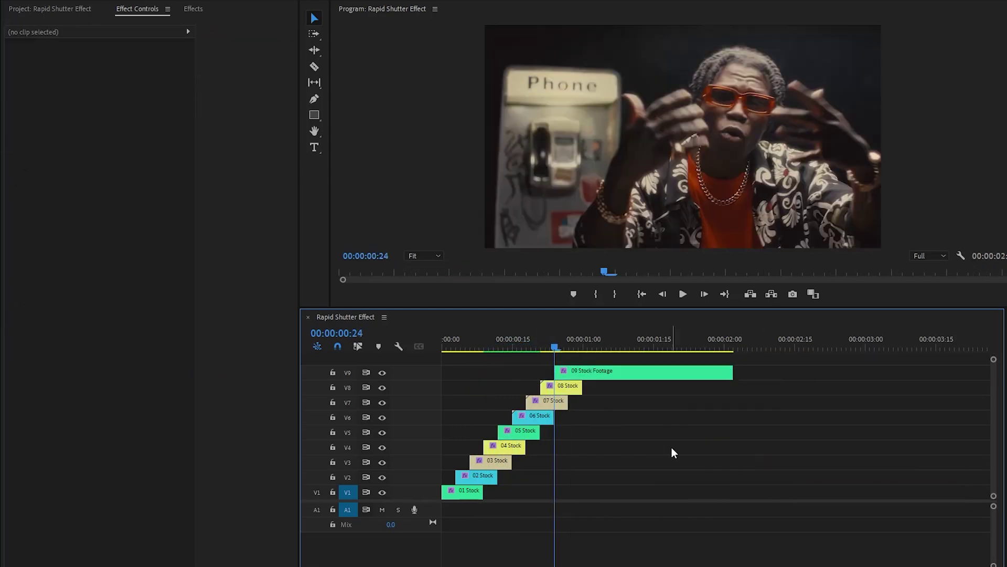
Step: Place Rapid Shutter SFX.wav from the Project panel onto track A1 at the sequence start
{"action": "left_click", "coordinate": [62, 10]}
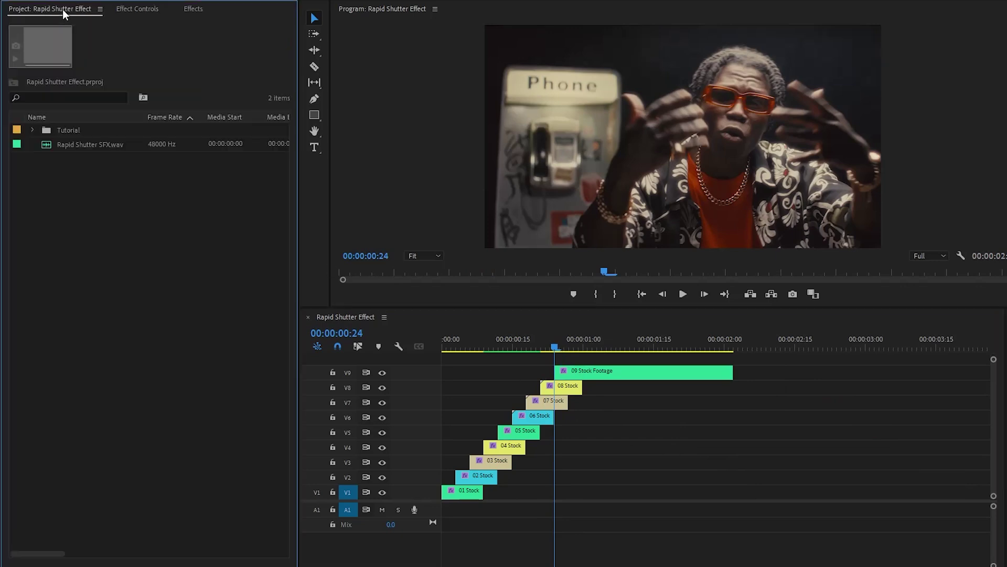
{"action": "left_click", "coordinate": [74, 144]}
{"action": "left_click_drag", "start_coordinate": [73, 144], "coordinate": [446, 512]}
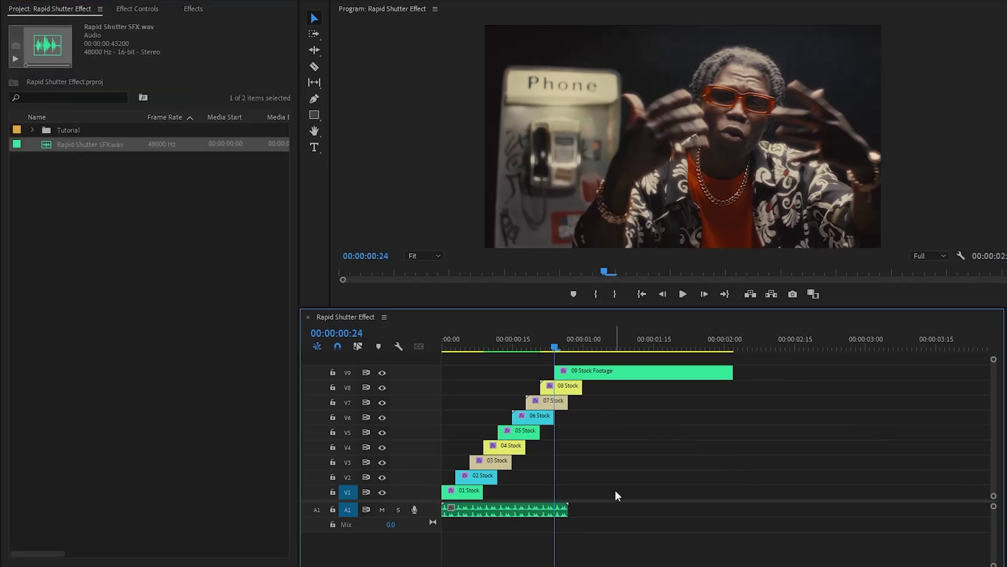